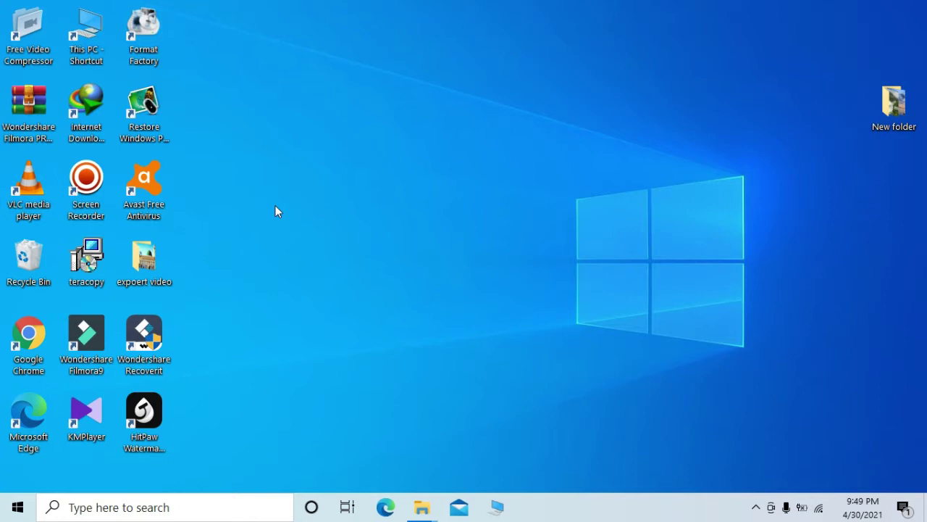
Step: Open images (16) from New folder in the maximized app and box its iStock watermark
{"action": "left_click", "coordinate": [147, 413]}
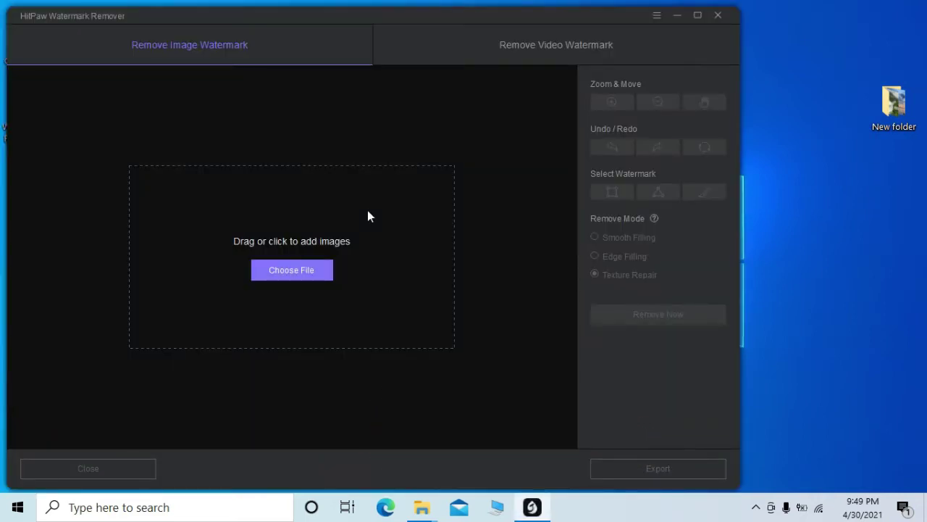
{"action": "left_click", "coordinate": [700, 14]}
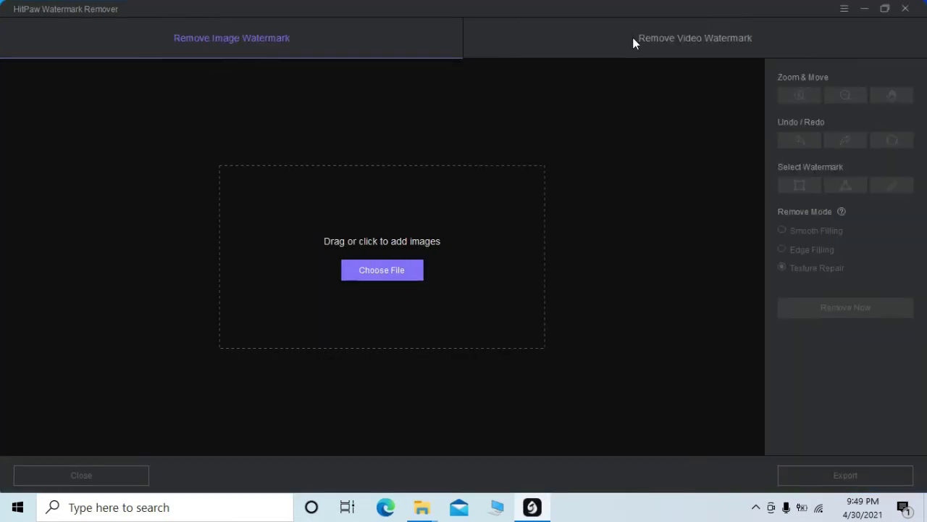
{"action": "left_click", "coordinate": [400, 269]}
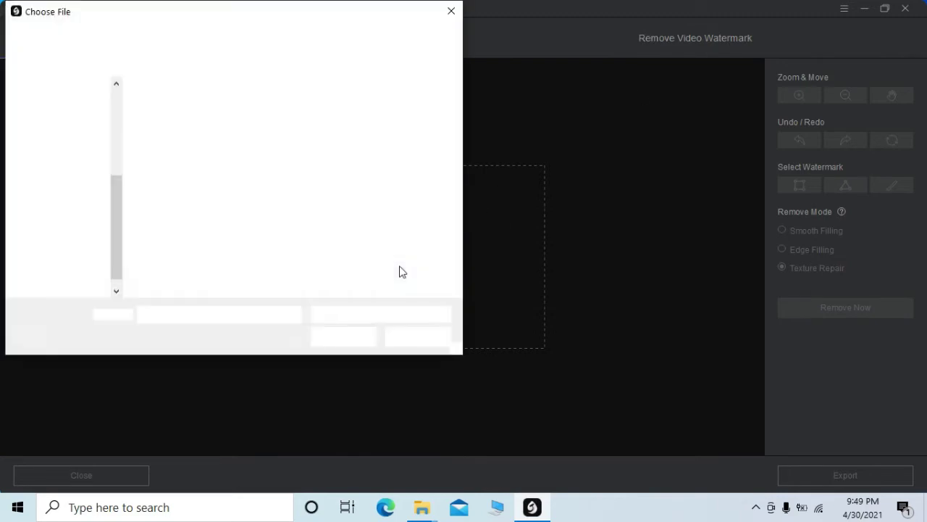
{"action": "double_click", "coordinate": [156, 114]}
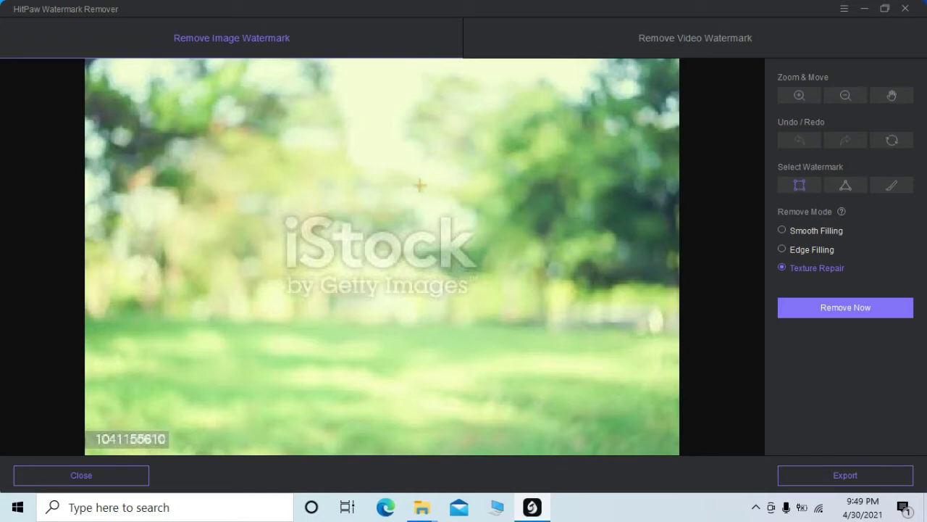
{"action": "mouse_move", "coordinate": [273, 203]}
{"action": "left_mouse_down"}
{"action": "mouse_move", "coordinate": [275, 228]}
{"action": "mouse_move", "coordinate": [429, 311]}
{"action": "mouse_move", "coordinate": [501, 317]}
{"action": "left_mouse_up"}
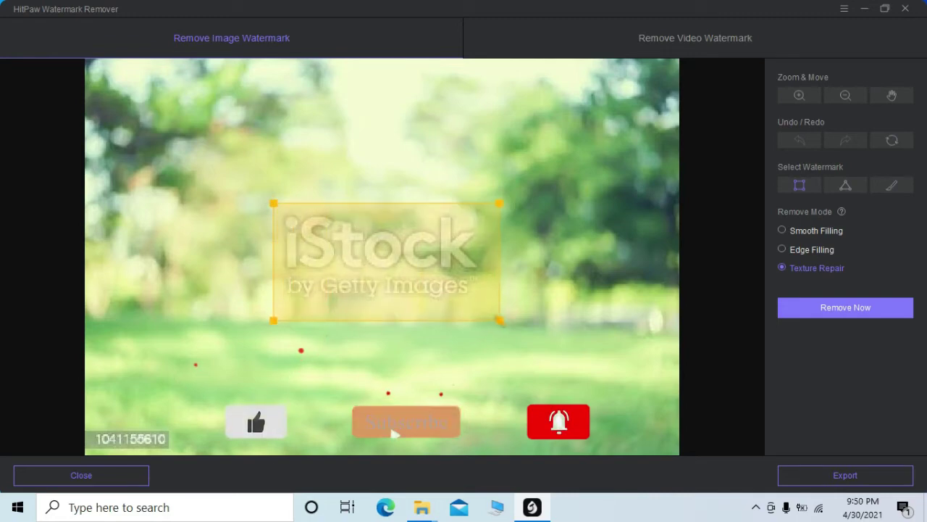
{"action": "left_click", "coordinate": [794, 230]}
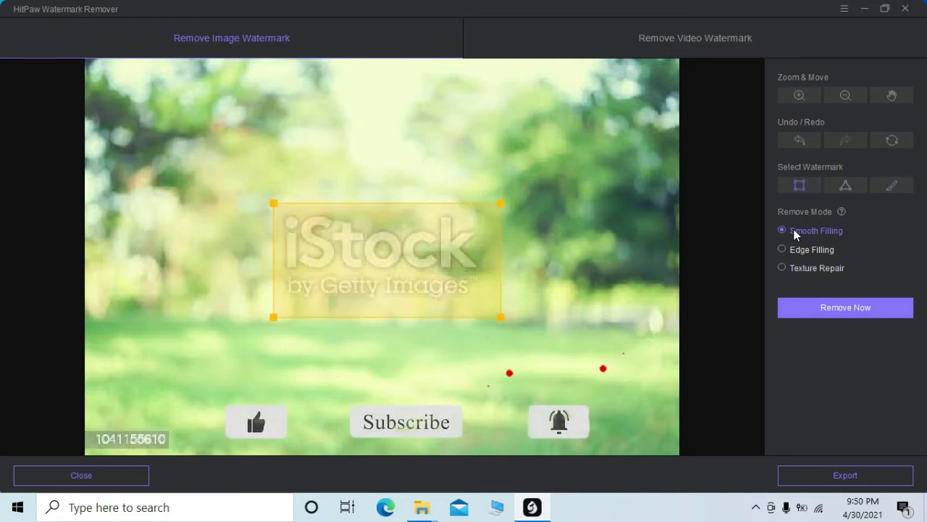
{"action": "left_click", "coordinate": [797, 309]}
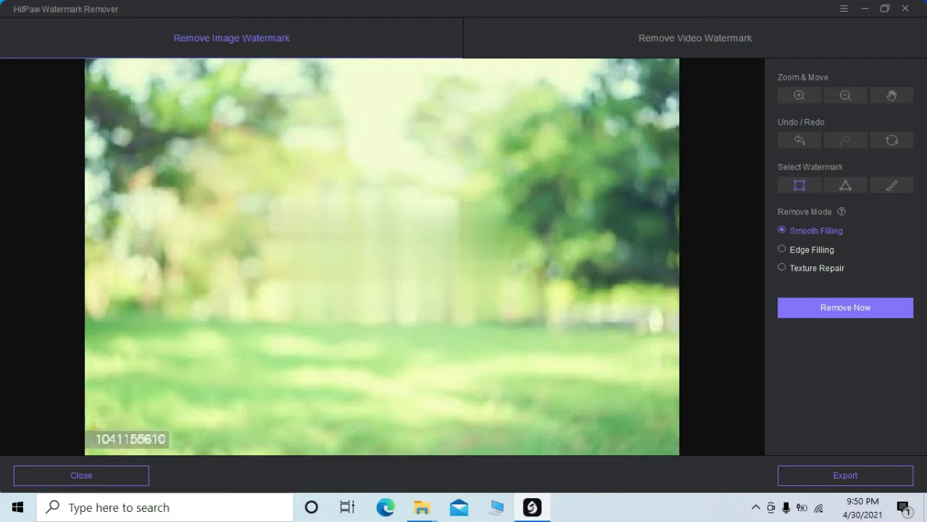
{"action": "left_click_drag", "start_coordinate": [87, 423], "coordinate": [174, 451]}
{"action": "left_click_drag", "start_coordinate": [89, 423], "coordinate": [84, 418]}
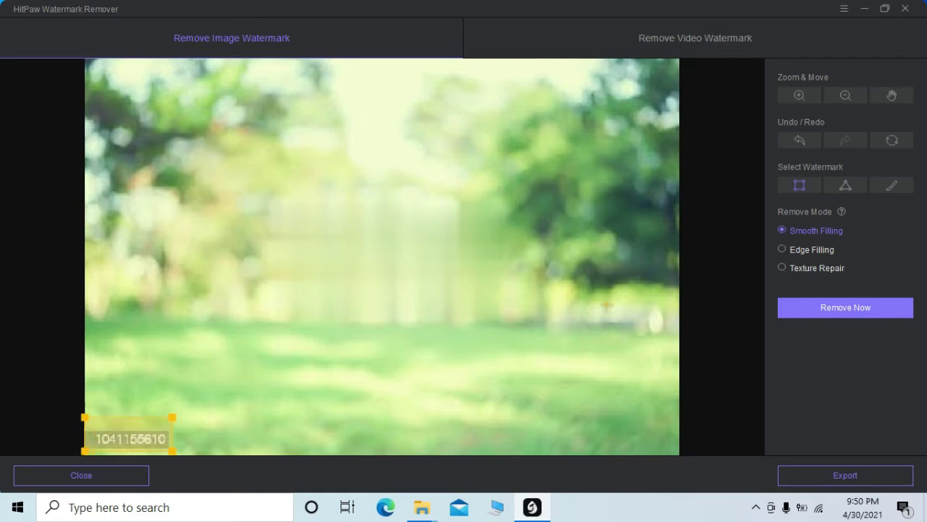
{"action": "left_click", "coordinate": [830, 311]}
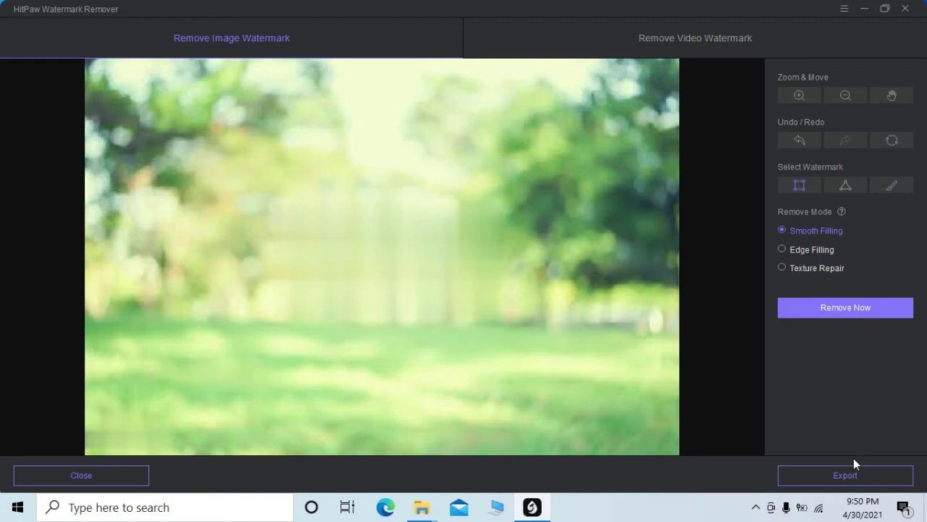
{"action": "left_click", "coordinate": [843, 474]}
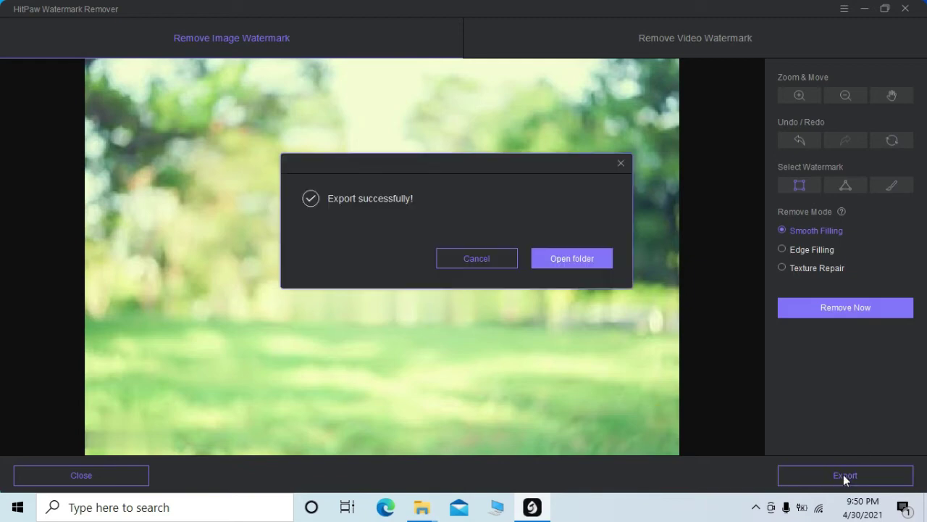
Step: Dismiss the export confirmation and close the cleaned park photo
{"action": "left_click", "coordinate": [510, 259]}
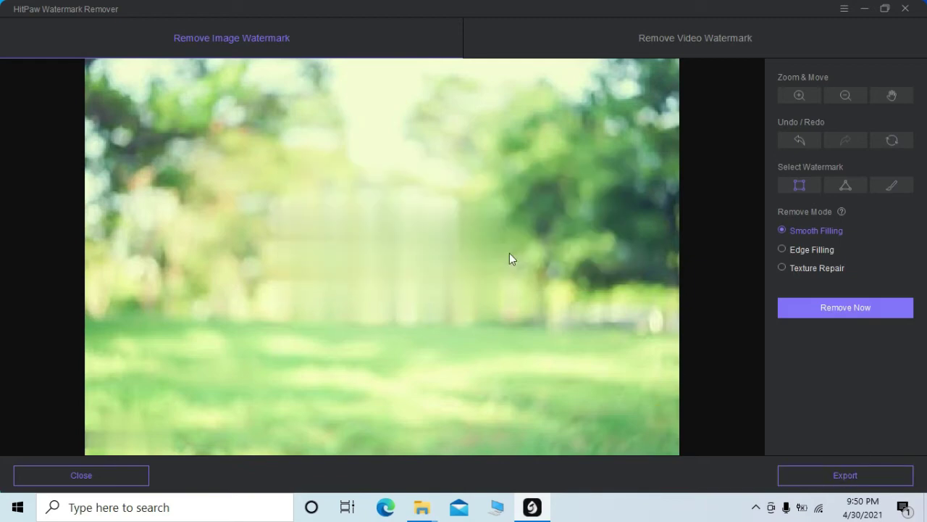
{"action": "left_click", "coordinate": [81, 475]}
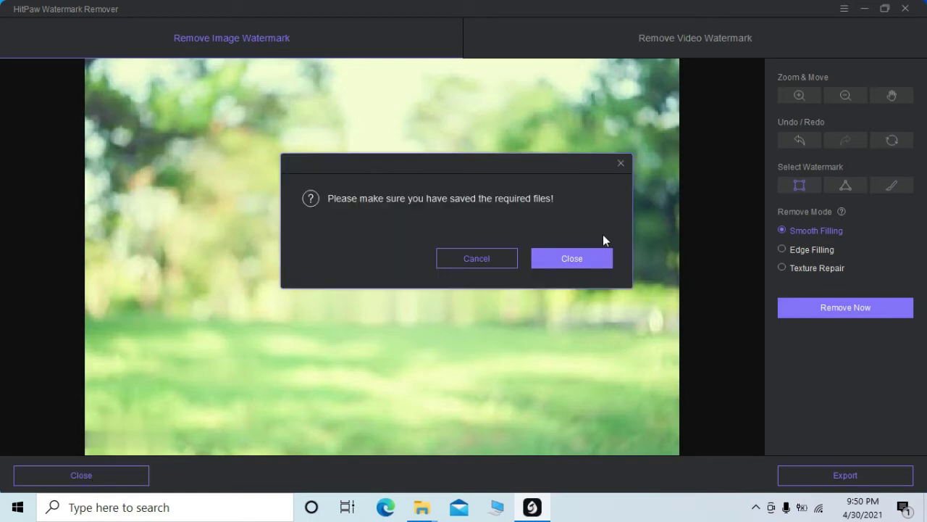
{"action": "left_click", "coordinate": [572, 259]}
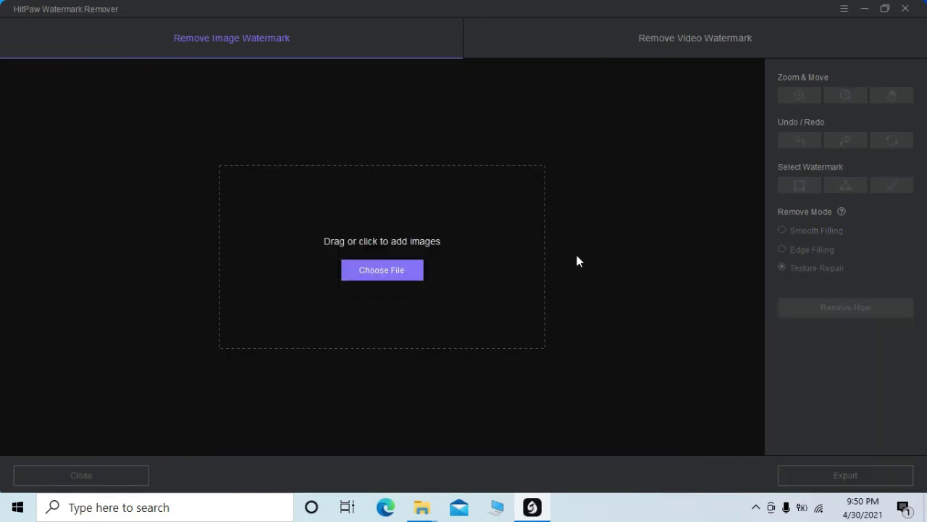
Step: Open the waterfall photo images (18)
{"action": "left_click", "coordinate": [416, 273]}
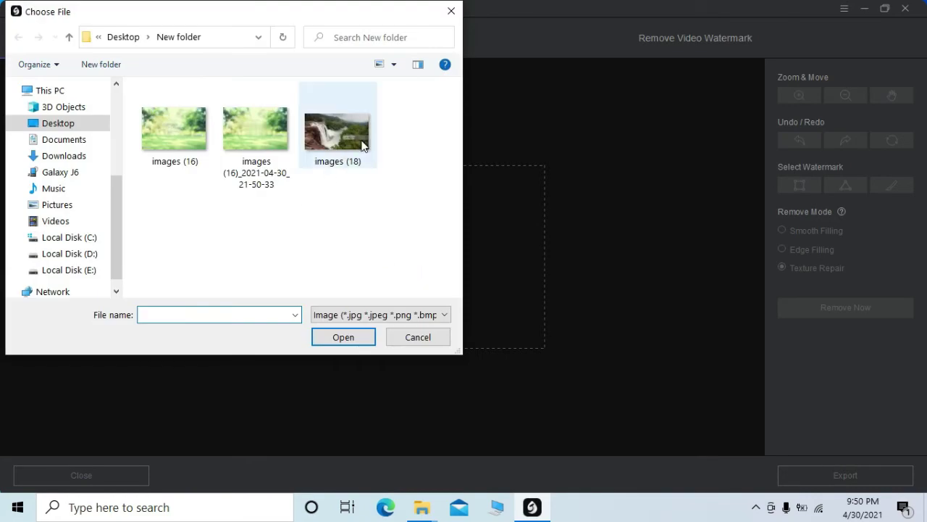
{"action": "left_click", "coordinate": [368, 141]}
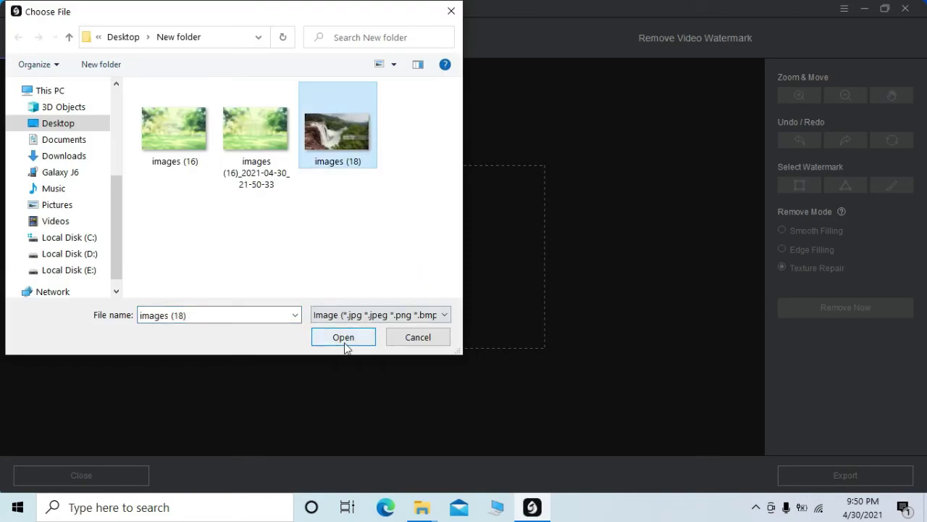
{"action": "left_click", "coordinate": [344, 339]}
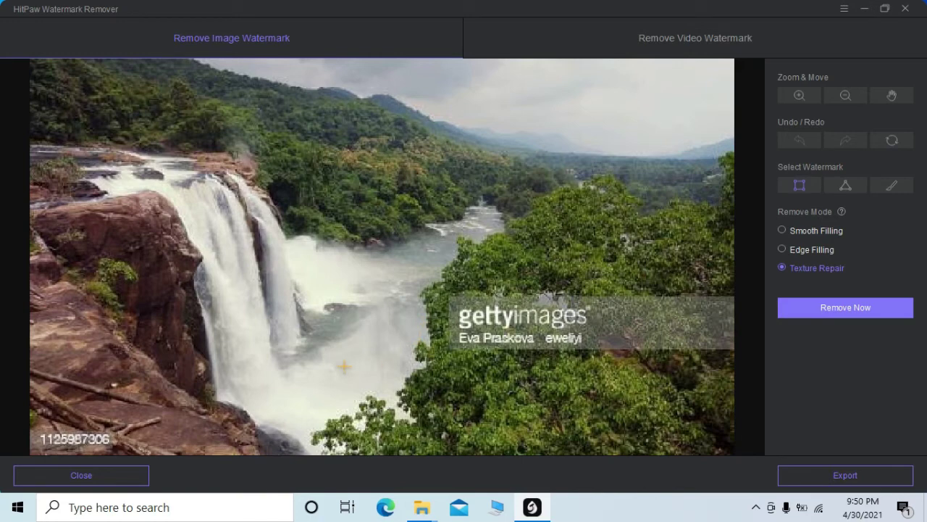
{"action": "left_click_drag", "start_coordinate": [447, 288], "coordinate": [768, 359]}
{"action": "left_click", "coordinate": [824, 308]}
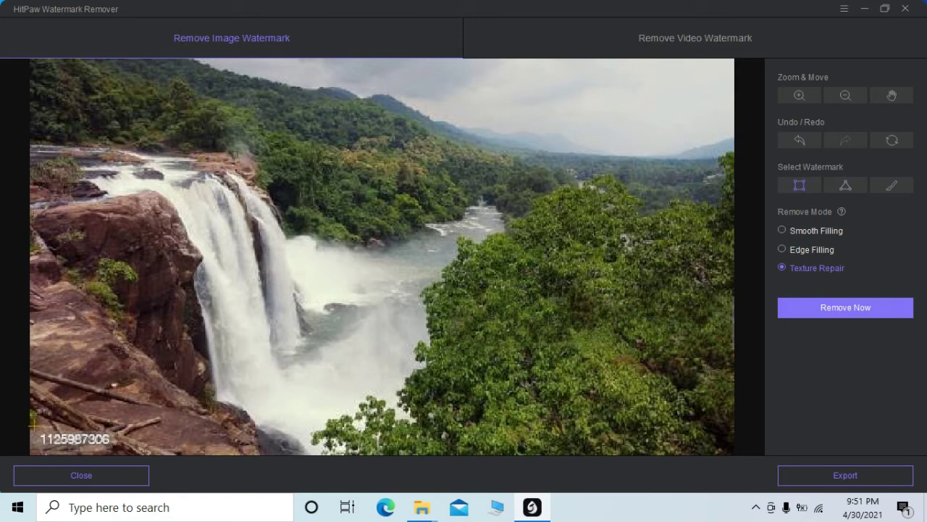
{"action": "mouse_move", "coordinate": [34, 426]}
{"action": "left_mouse_down"}
{"action": "mouse_move", "coordinate": [142, 443]}
{"action": "mouse_move", "coordinate": [133, 448]}
{"action": "left_mouse_up"}
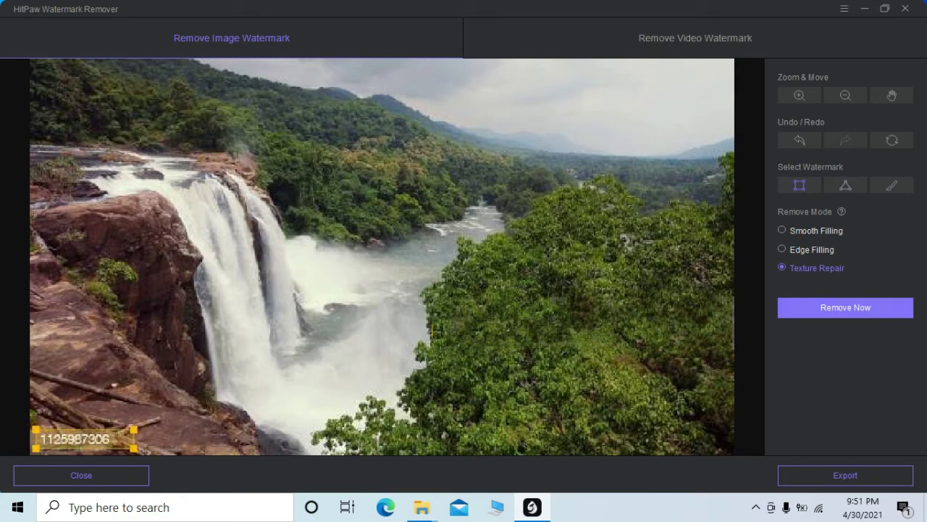
{"action": "left_click", "coordinate": [813, 312]}
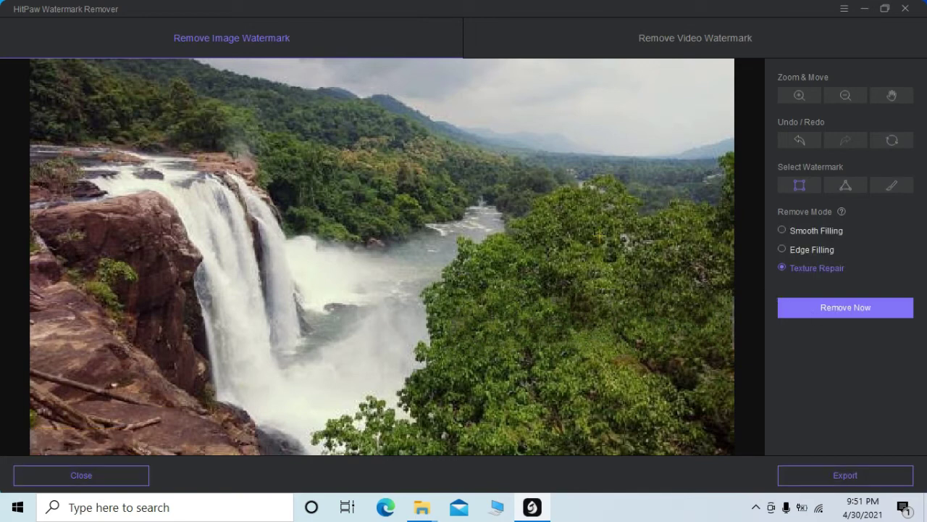
{"action": "left_click", "coordinate": [826, 476]}
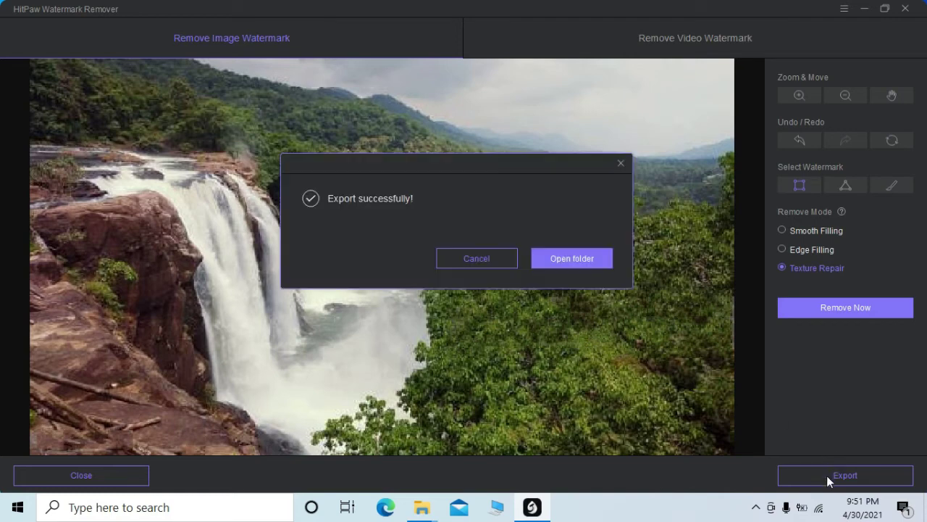
Step: Dismiss the export confirmation and switch to Remove Video Watermark mode
{"action": "left_click", "coordinate": [491, 259]}
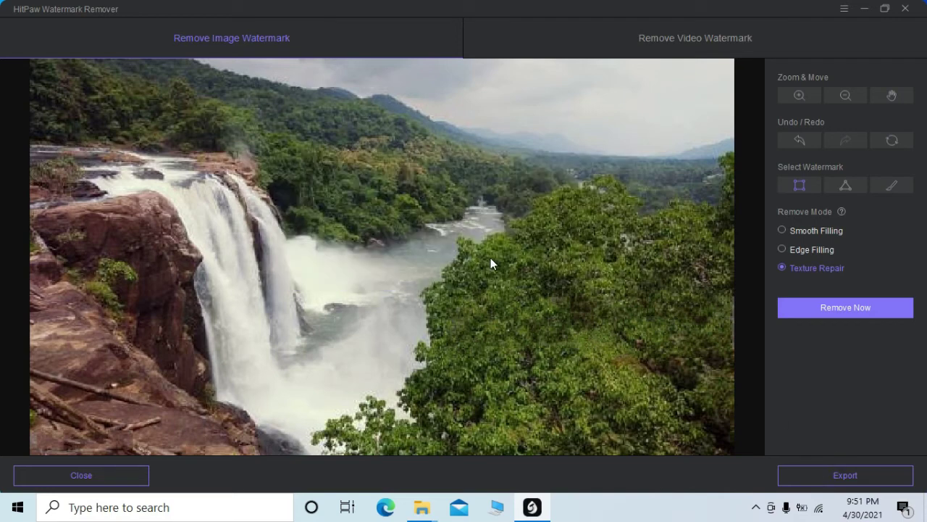
{"action": "left_click", "coordinate": [702, 41]}
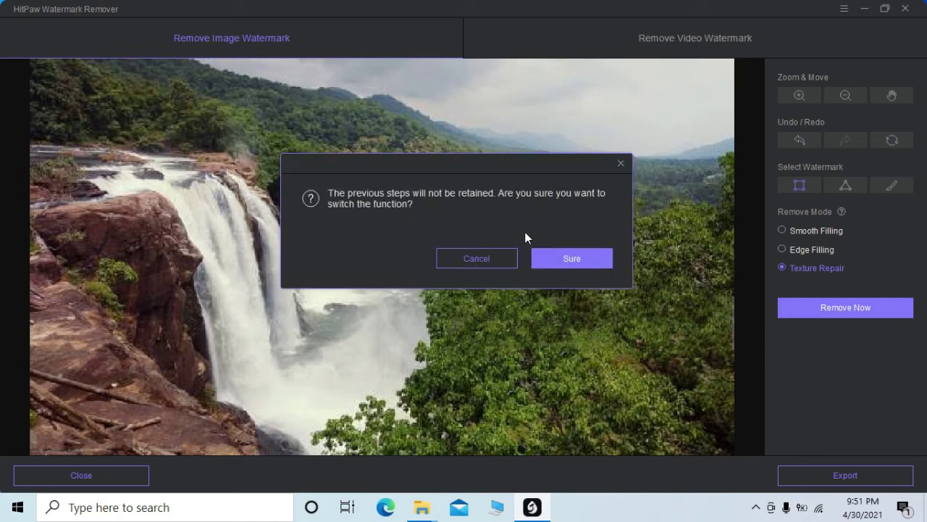
{"action": "left_click", "coordinate": [559, 261]}
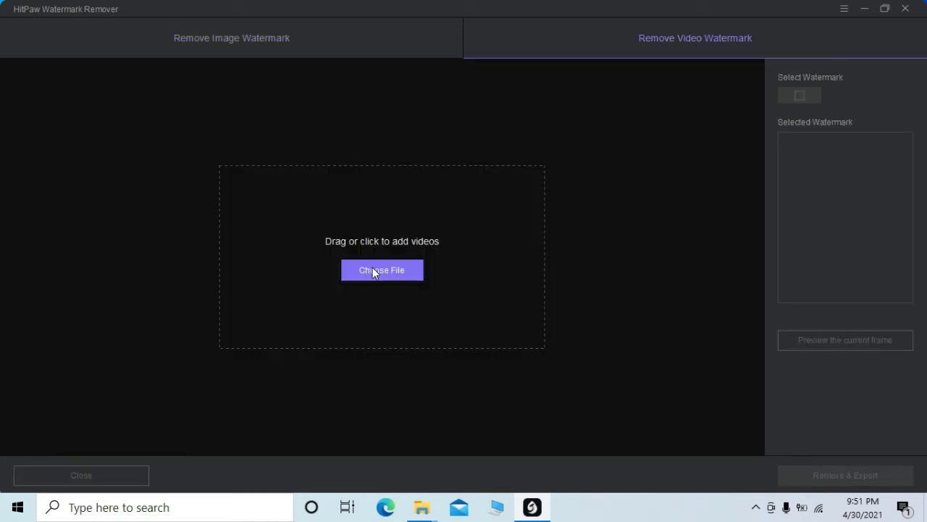
Step: Load the Untitled 40_720p sunset video
{"action": "left_click", "coordinate": [374, 272]}
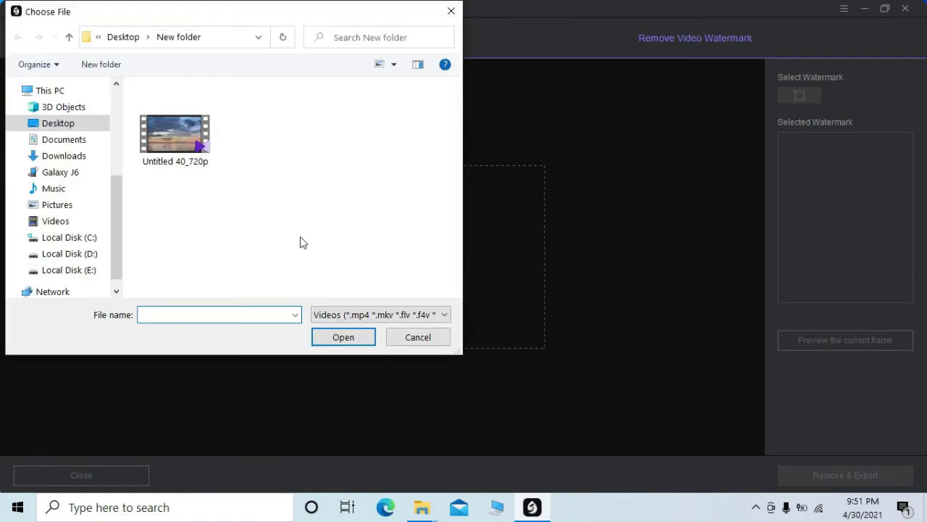
{"action": "left_click", "coordinate": [193, 152]}
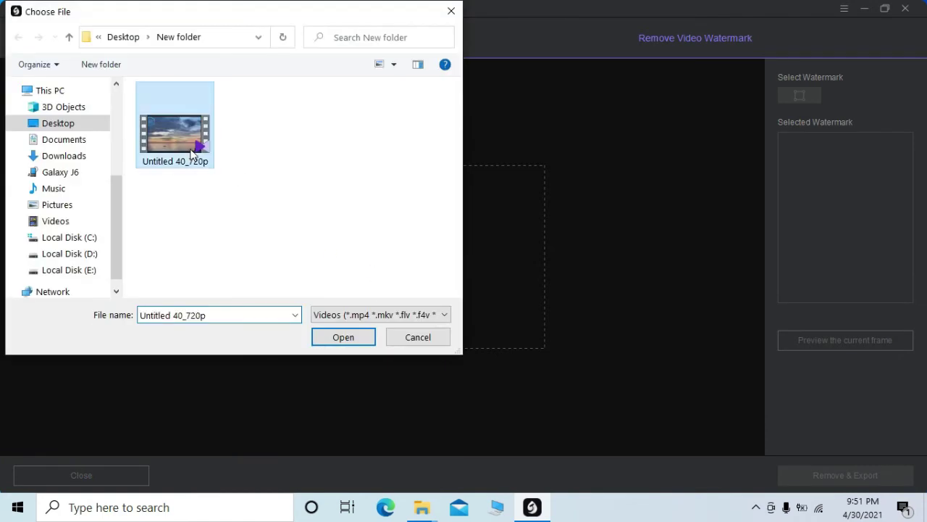
{"action": "left_click", "coordinate": [344, 337]}
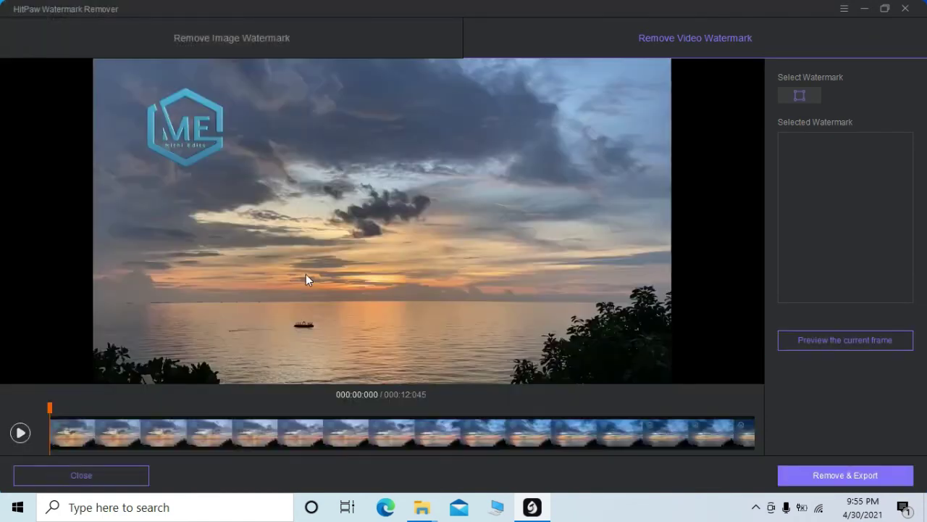
{"action": "left_click", "coordinate": [808, 96]}
Step: Box the upper-left ME logo, preview the current frame, then start exporting the video
{"action": "mouse_move", "coordinate": [144, 83]}
{"action": "left_mouse_down"}
{"action": "mouse_move", "coordinate": [229, 155]}
{"action": "mouse_move", "coordinate": [233, 179]}
{"action": "left_mouse_up"}
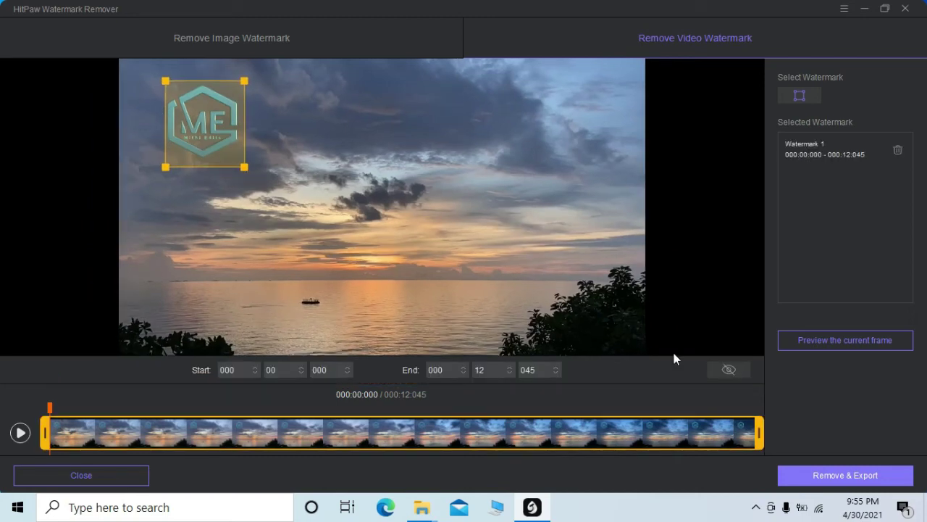
{"action": "left_click", "coordinate": [818, 339]}
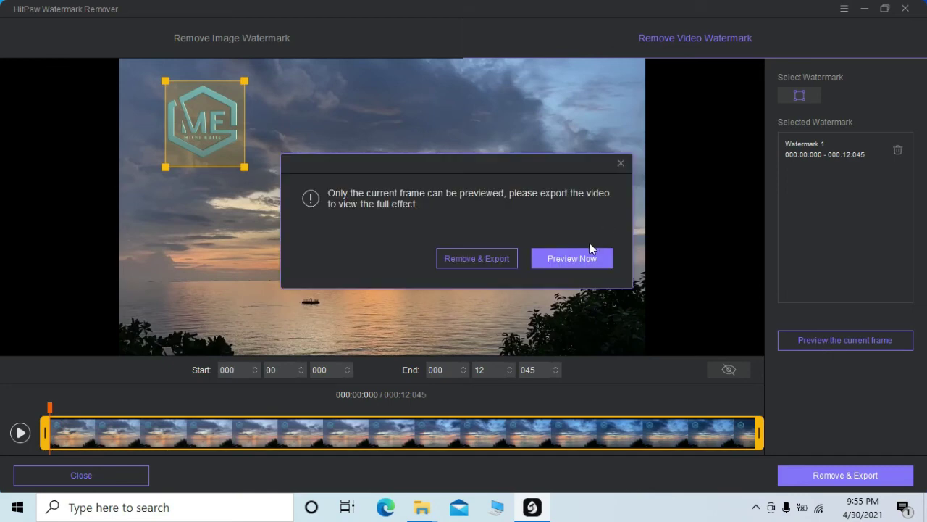
{"action": "left_click", "coordinate": [589, 261]}
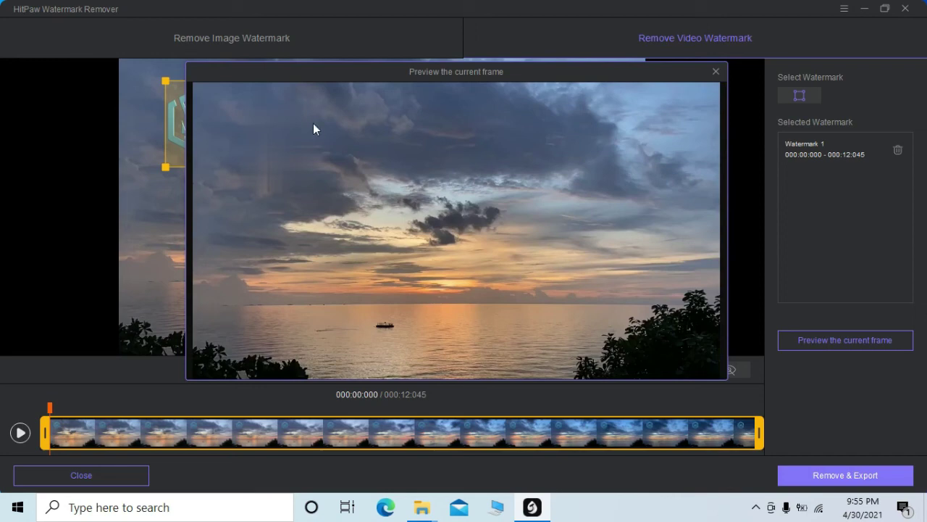
{"action": "left_click", "coordinate": [716, 72]}
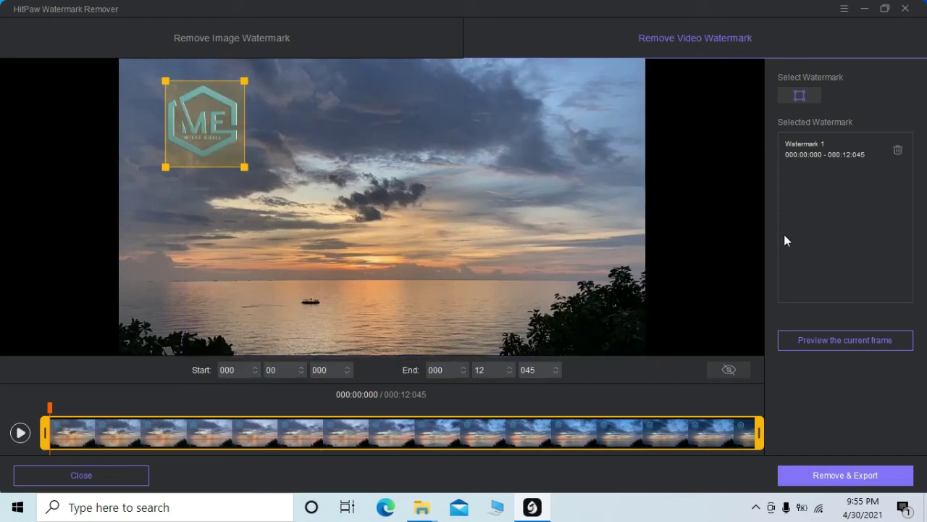
{"action": "left_click", "coordinate": [860, 482]}
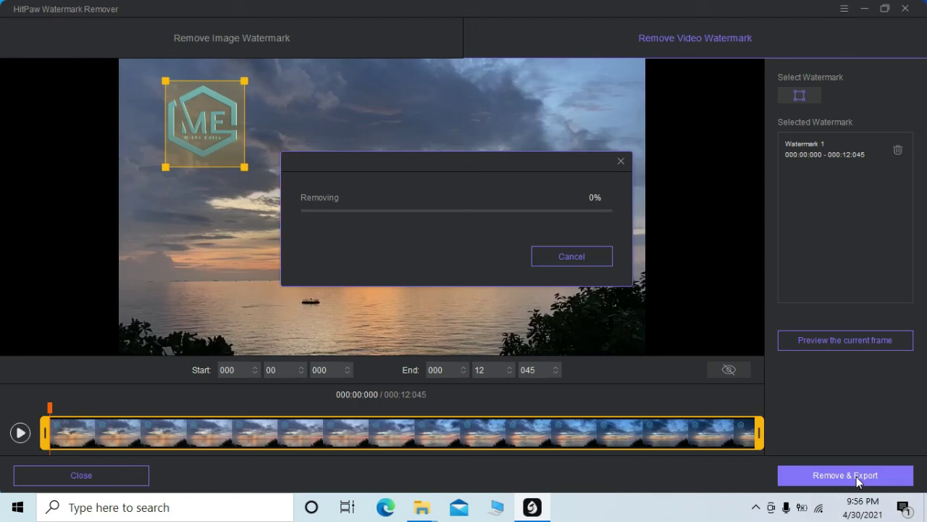